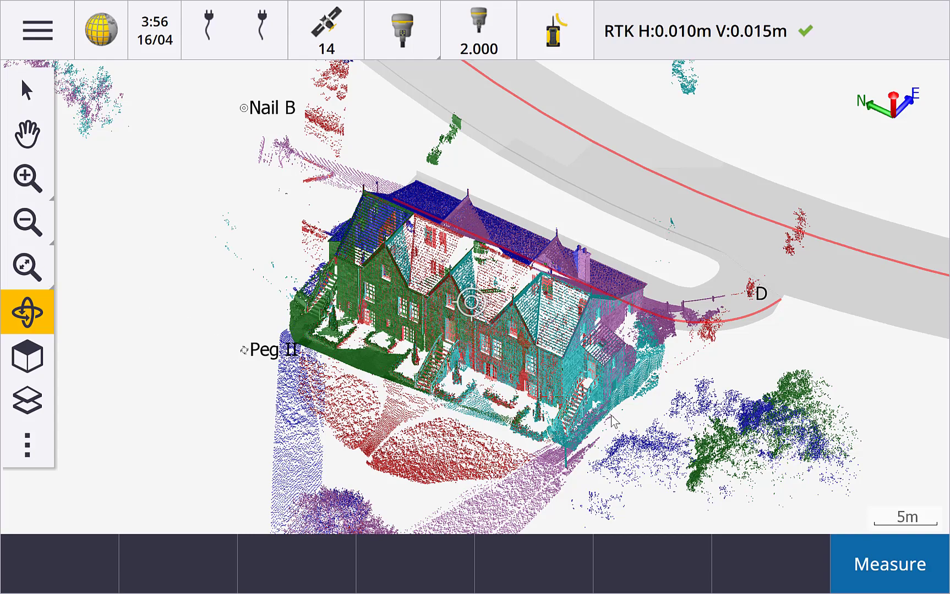
Orbit the terrace point cloud to reveal more of the site, then switch back to Select
drag(593, 418, 604, 397)
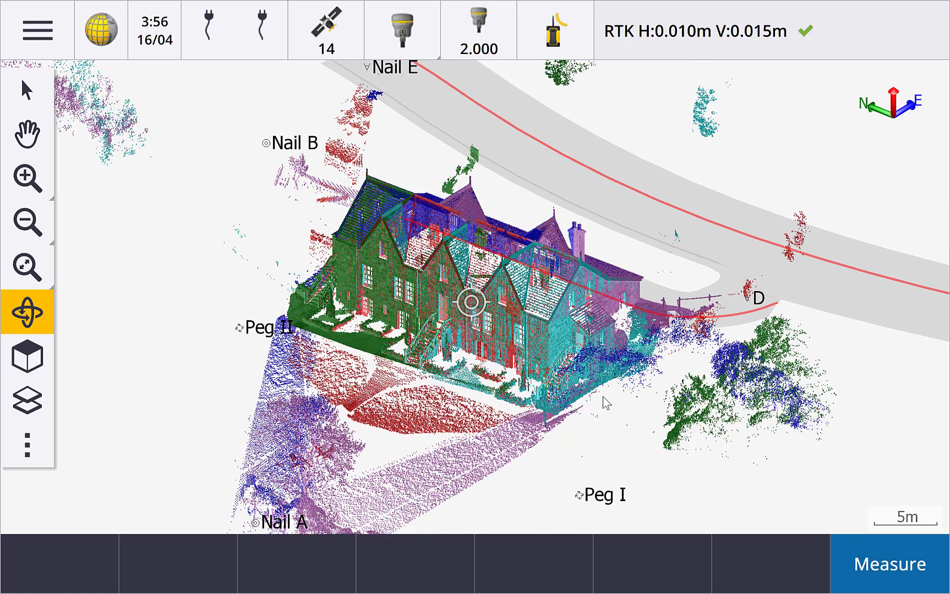
click(24, 92)
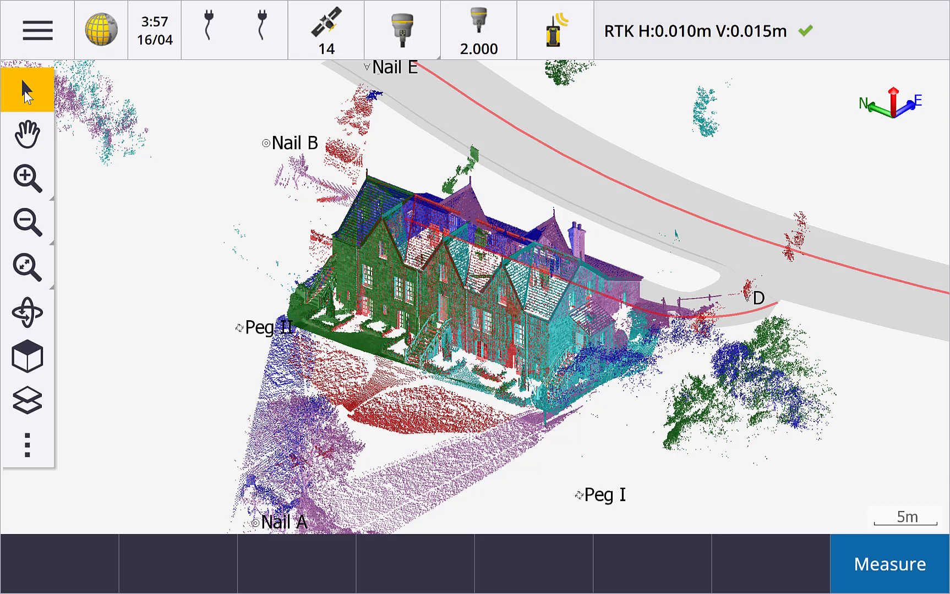
Apply a limit box to the point cloud, cycling the Right/Left and Back/Front axes back to Top/Bottom
click(27, 456)
click(111, 567)
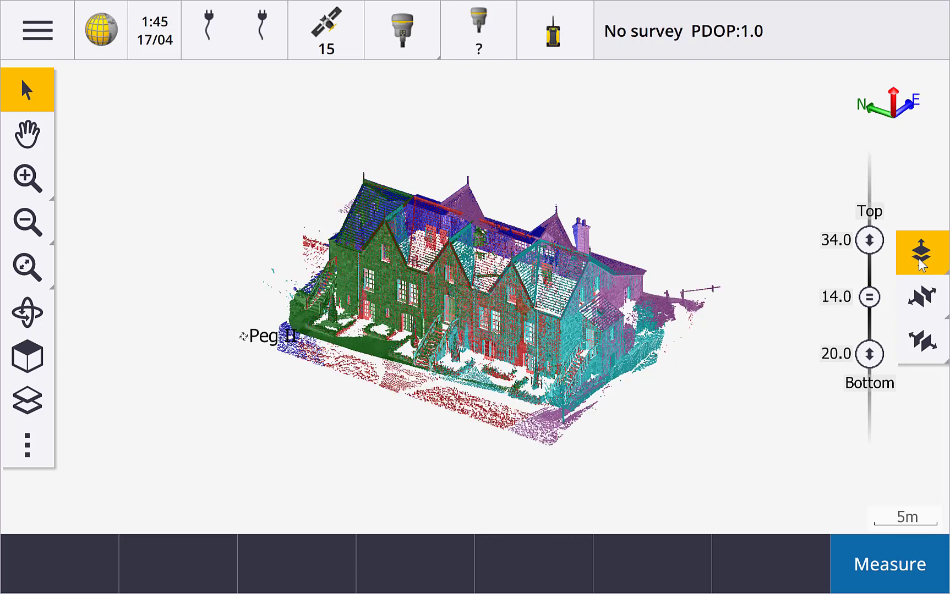
click(926, 297)
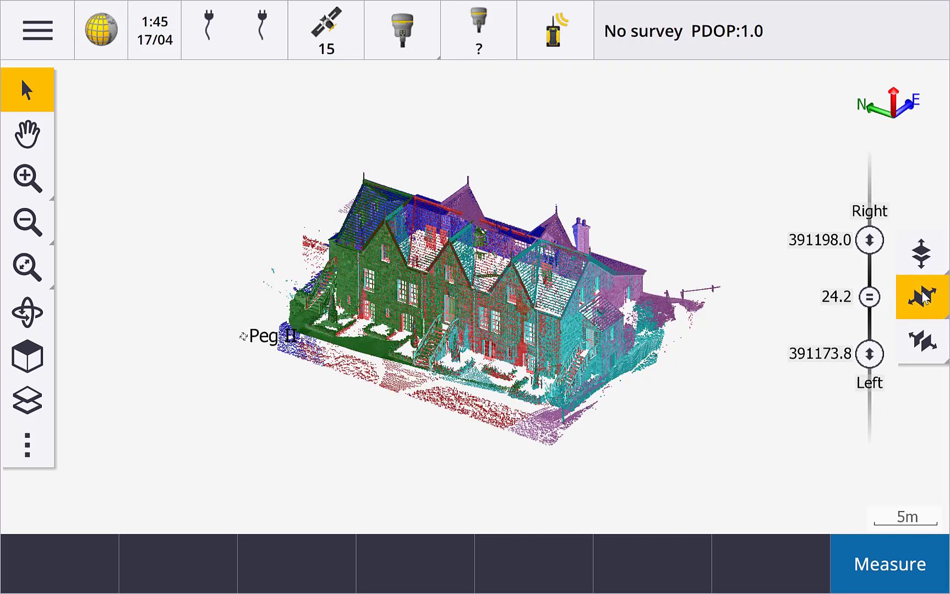
click(925, 342)
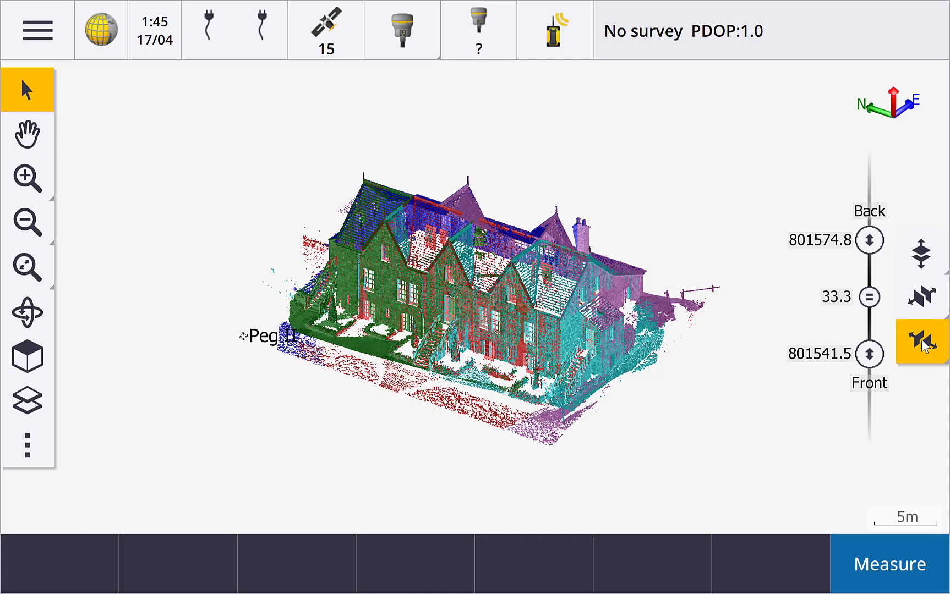
click(922, 252)
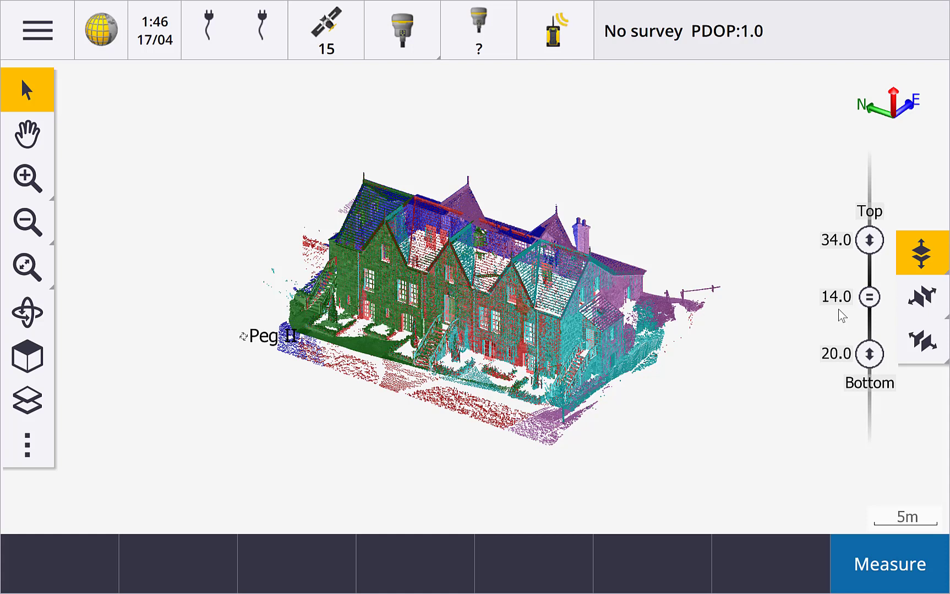
Adjust the limit-box heights to Top 36.1, middle 14.9 and Bottom 21.2
click(870, 240)
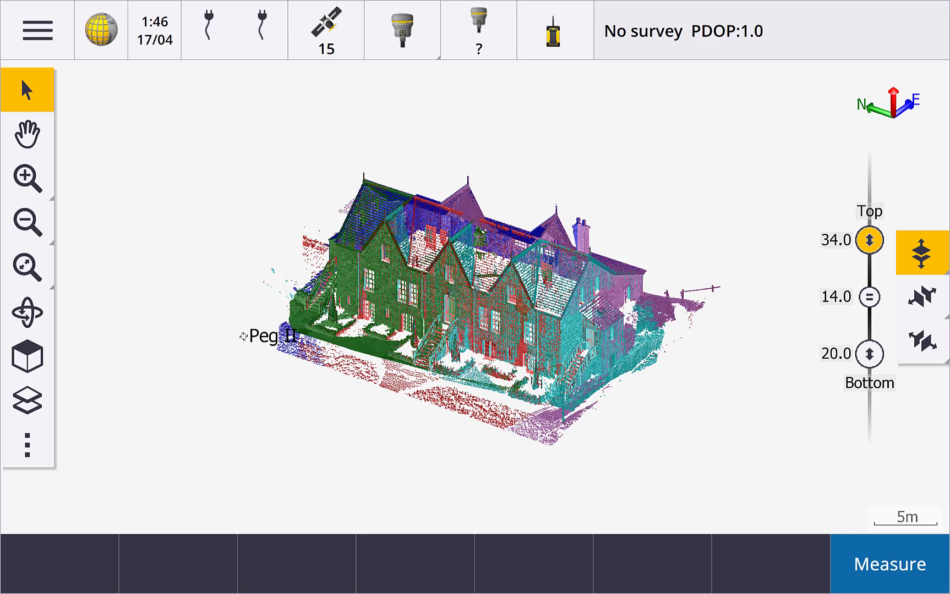
mouse_move(870, 240)
mouse_down()
mouse_move(869, 327)
mouse_move(870, 240)
mouse_up()
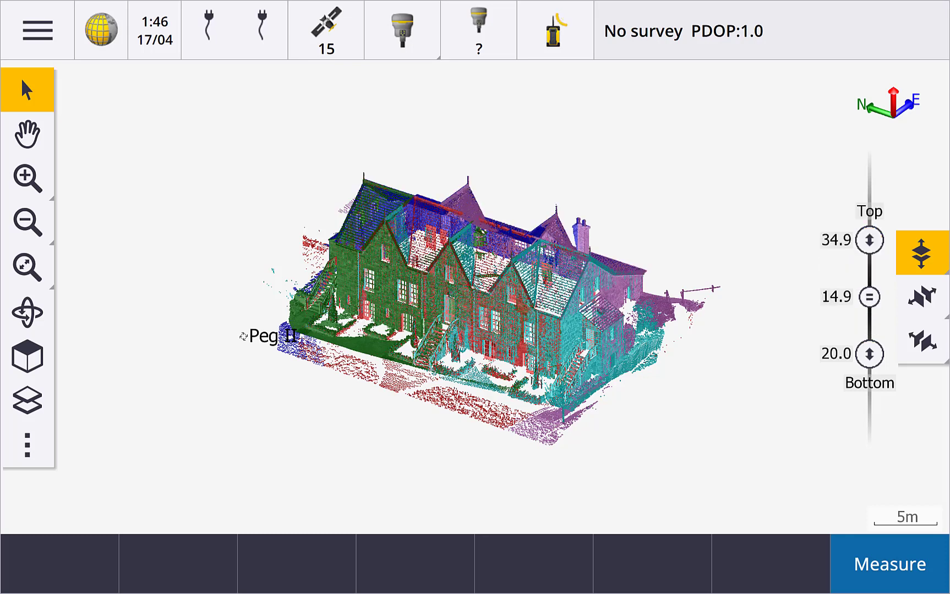
click(870, 297)
drag(869, 297, 869, 225)
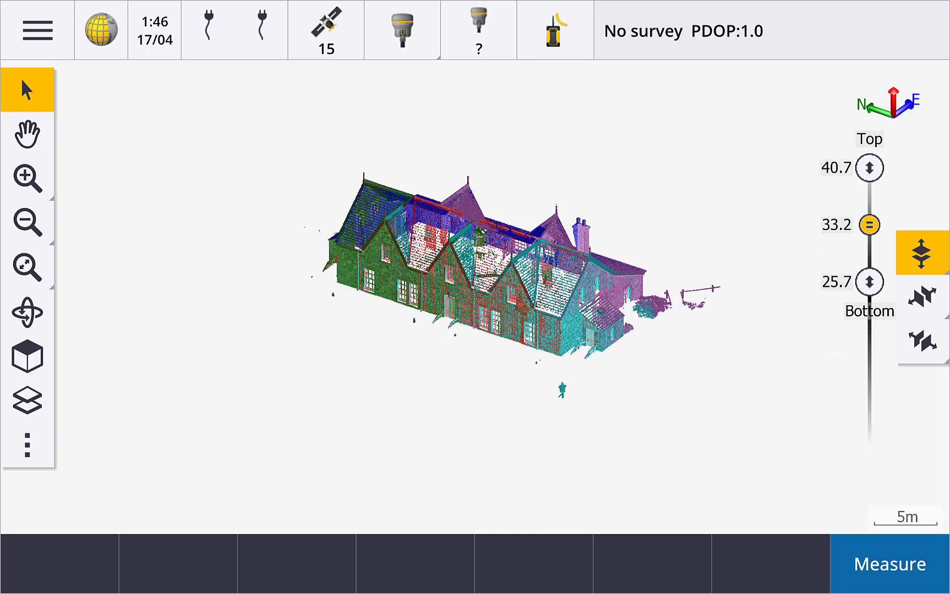
drag(869, 282, 870, 281)
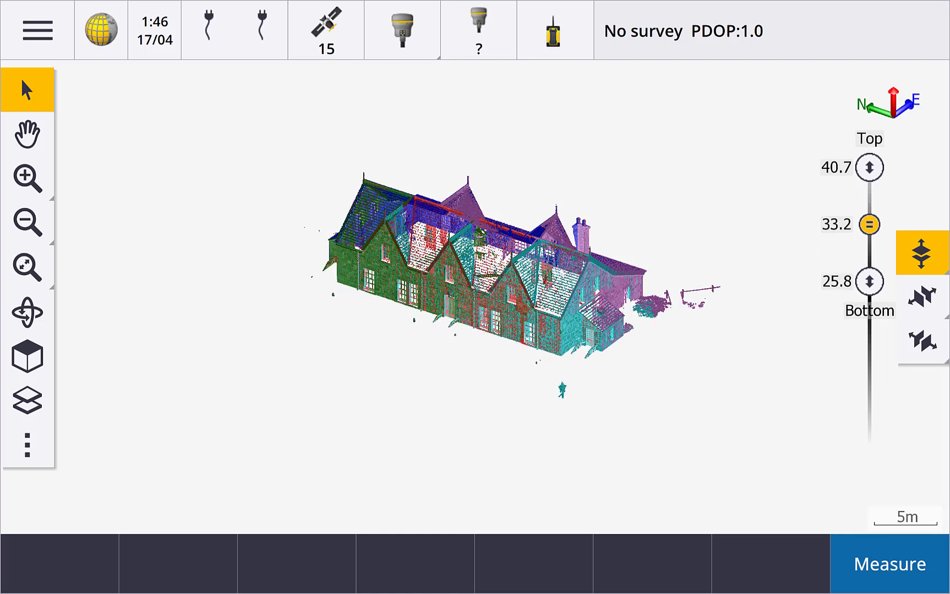
drag(869, 224, 869, 281)
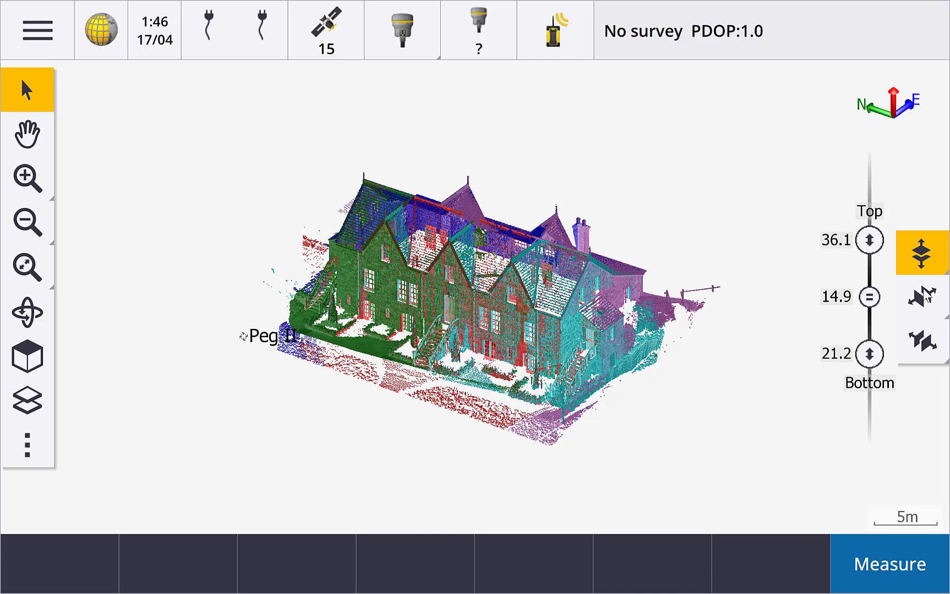
Set the job's Cogo reference azimuth to 30°00'00" and save the settings
click(36, 33)
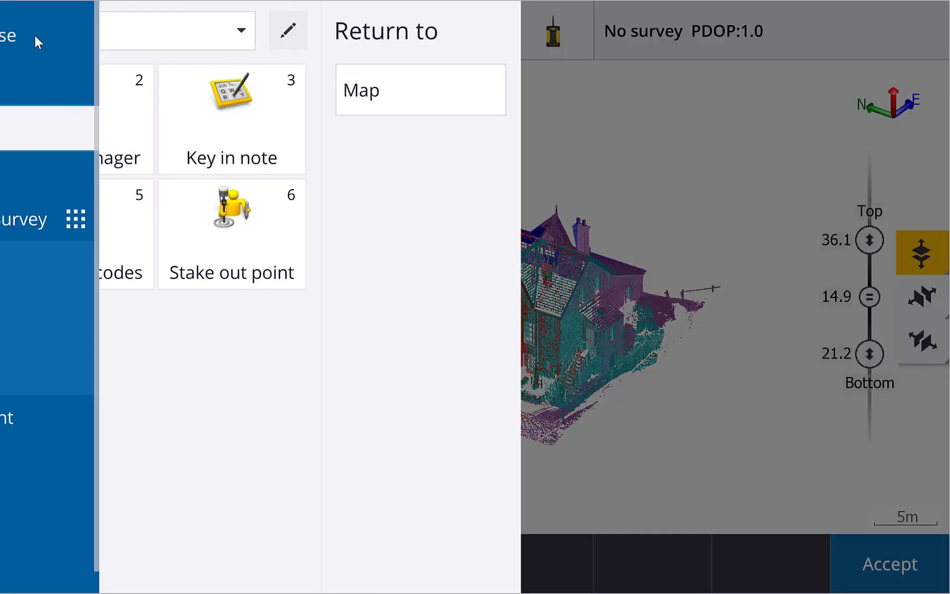
click(320, 335)
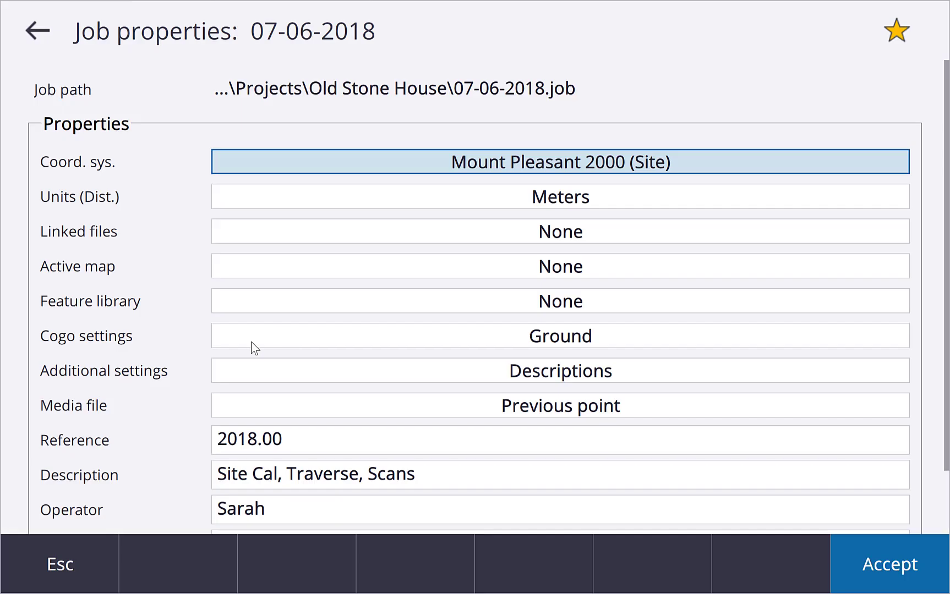
click(267, 336)
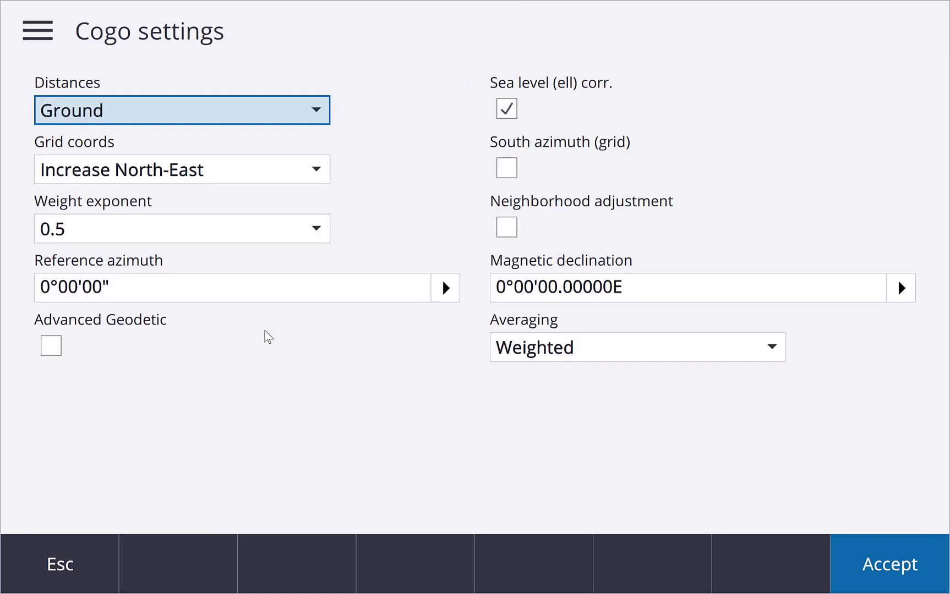
click(172, 294)
drag(132, 291, 11, 282)
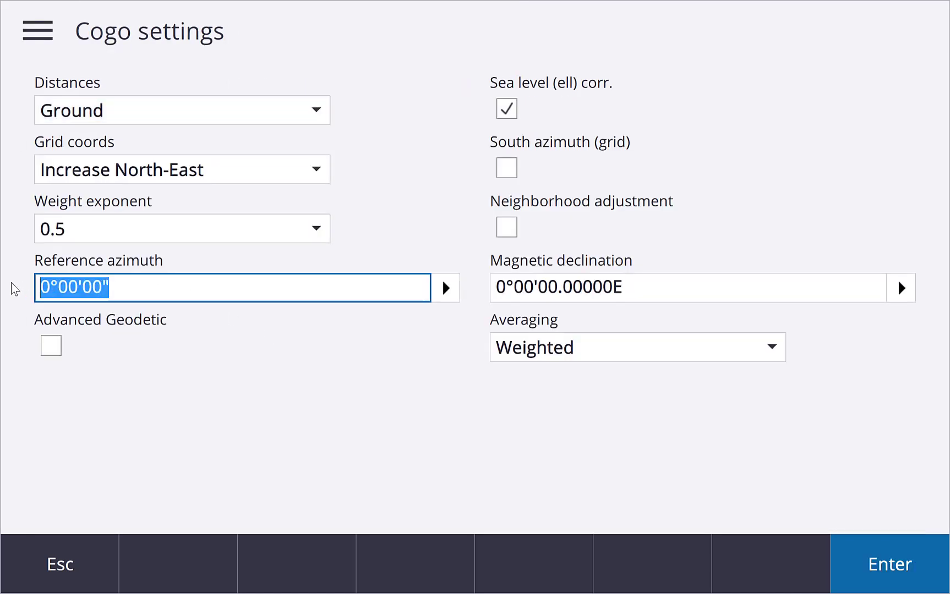
text(30)
key(Tab)
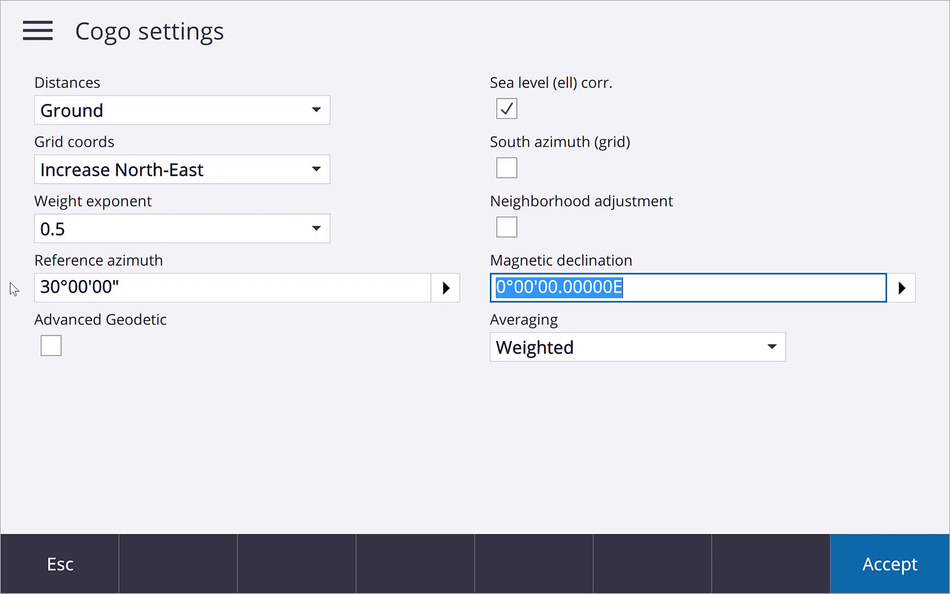
key(Return)
key(Return)
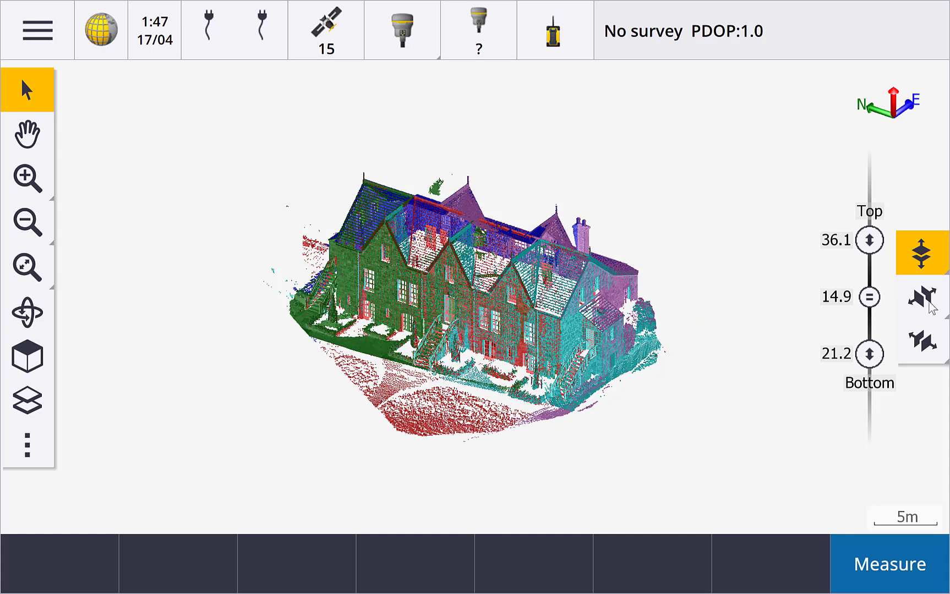
click(923, 297)
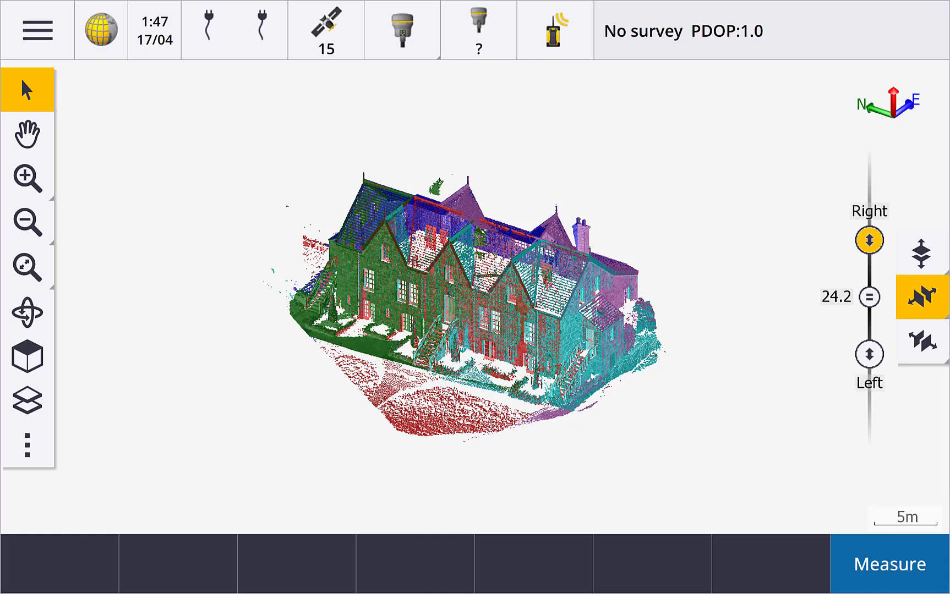
drag(869, 240, 869, 435)
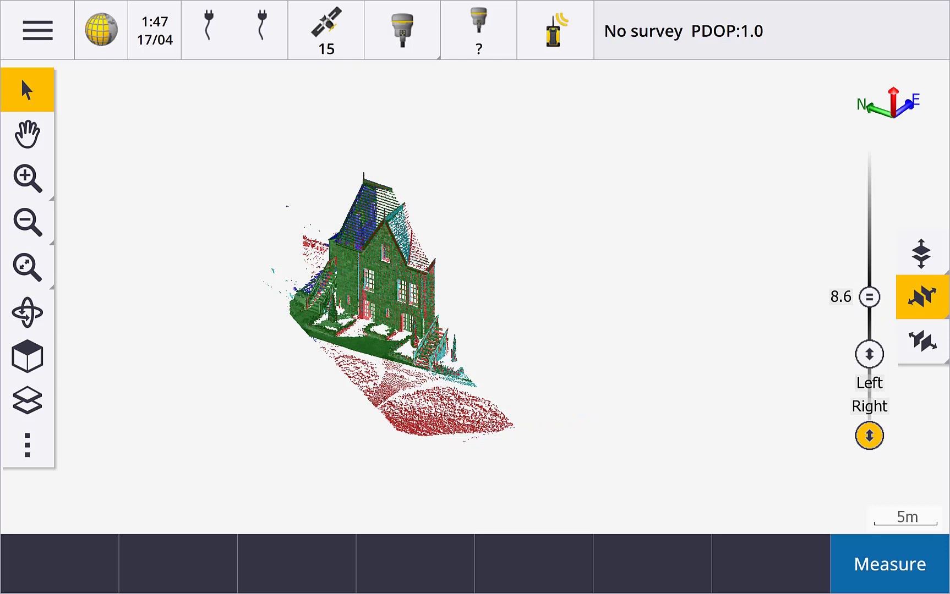
drag(869, 435, 869, 240)
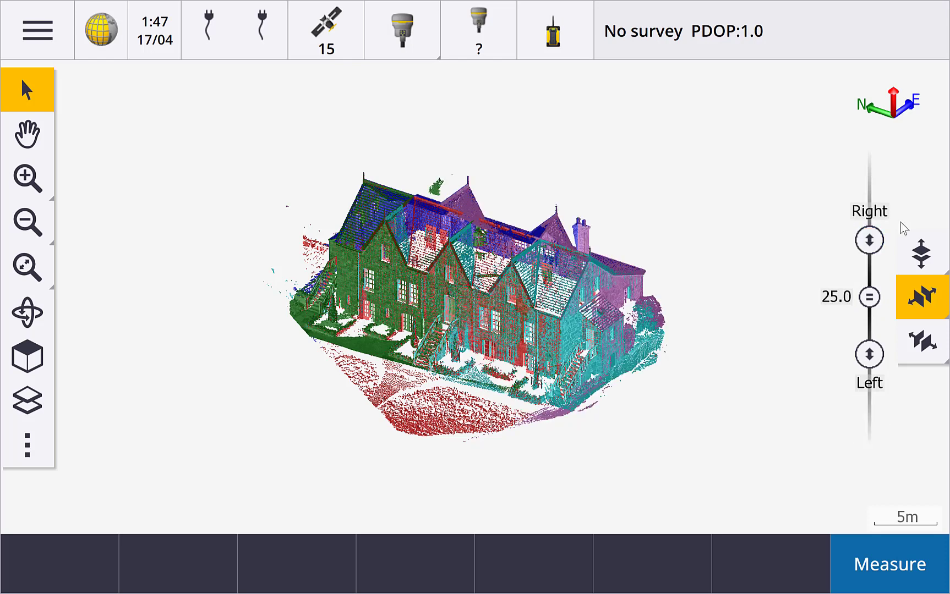
click(932, 257)
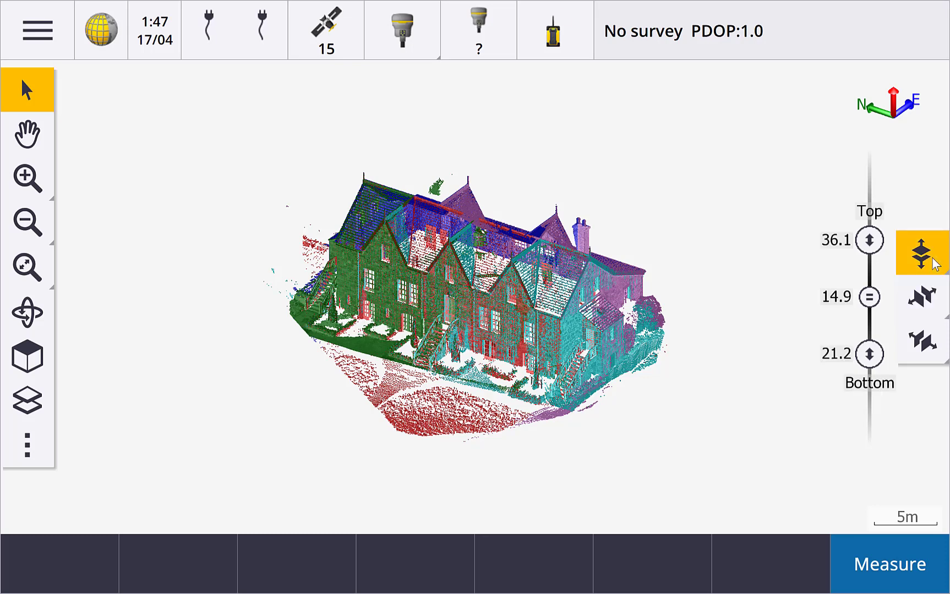
Set the vertical limits to a locked 10 m thickness with Top 36 m, giving Bottom 26 m
click(930, 256)
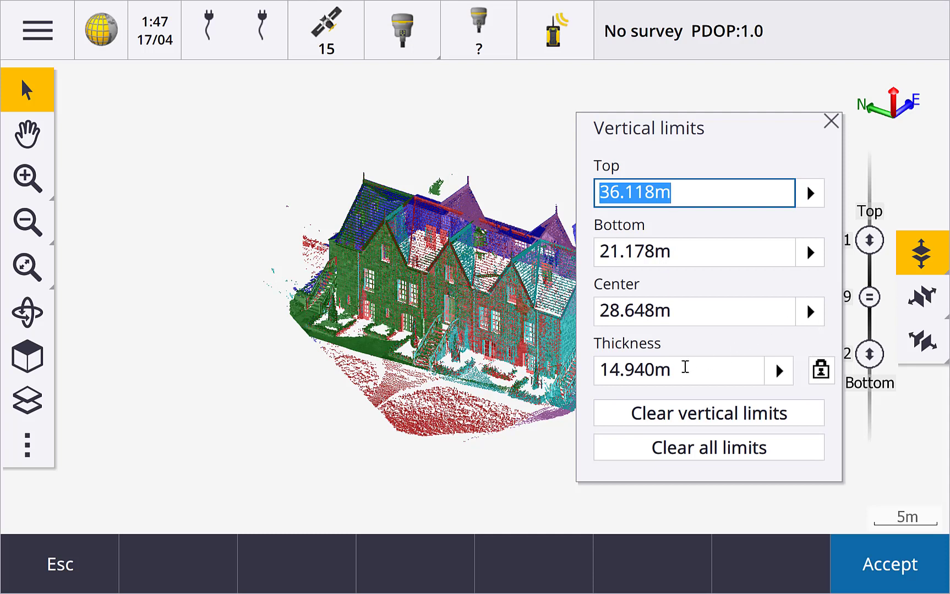
click(596, 361)
text(10)
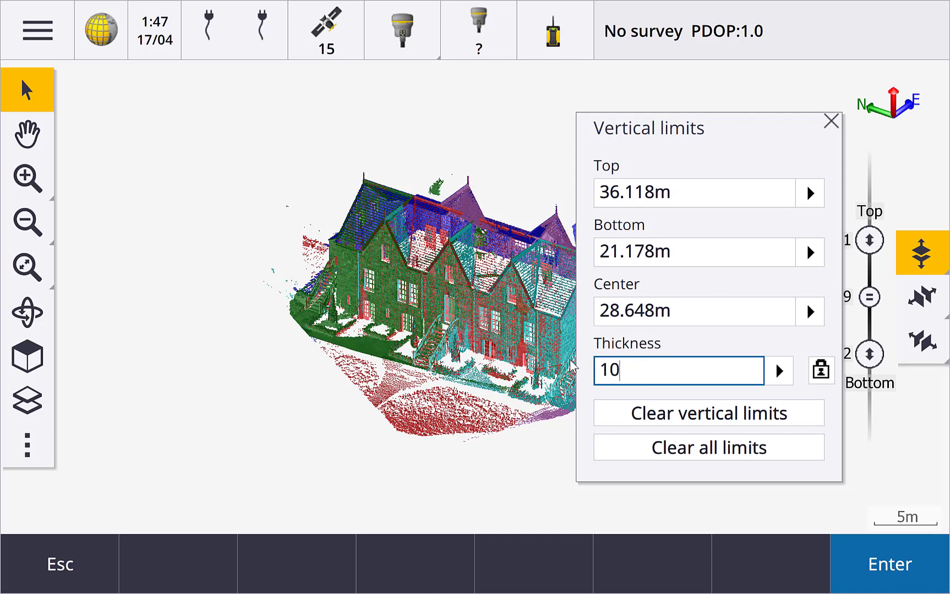
click(814, 374)
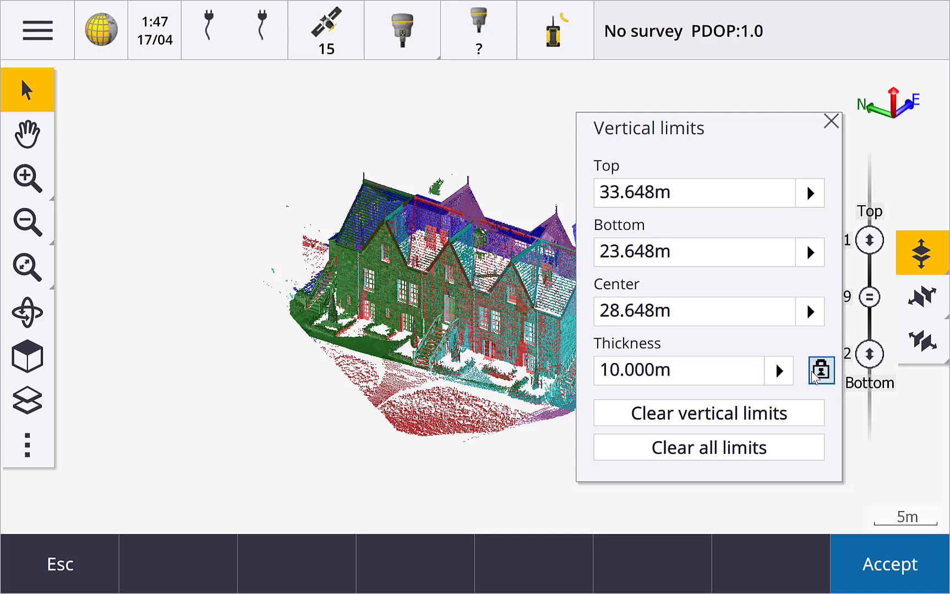
click(706, 199)
click(607, 185)
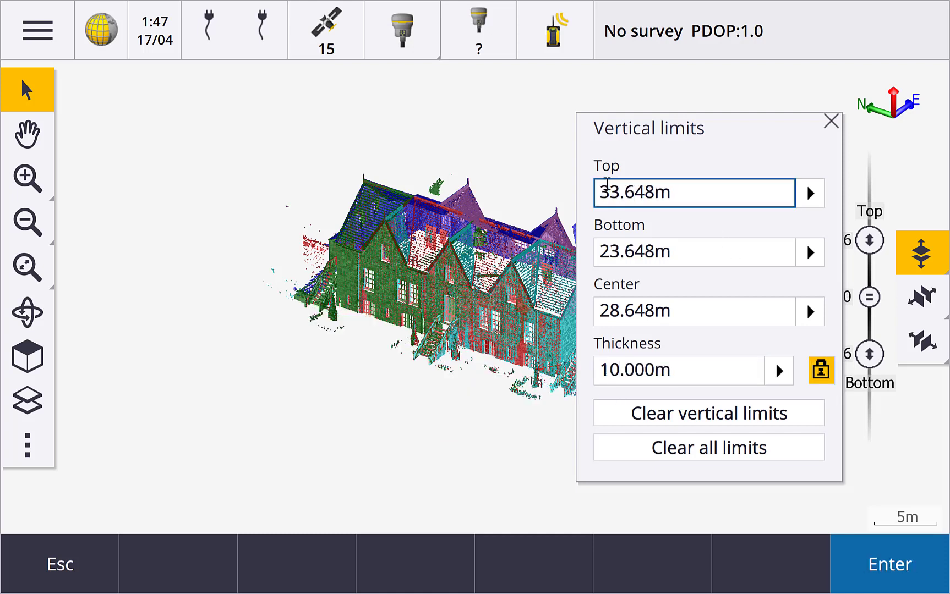
drag(610, 190, 754, 214)
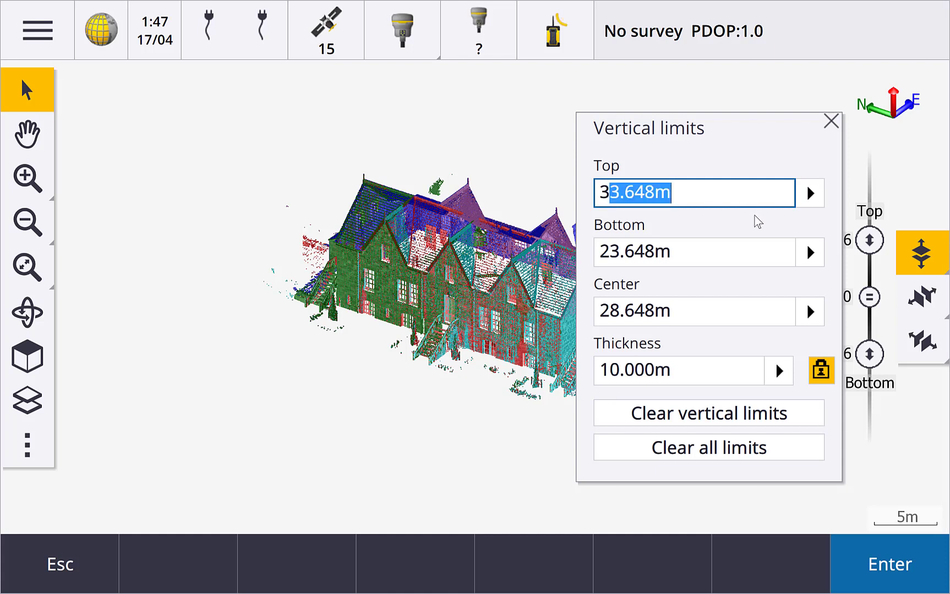
text(6)
key(Return)
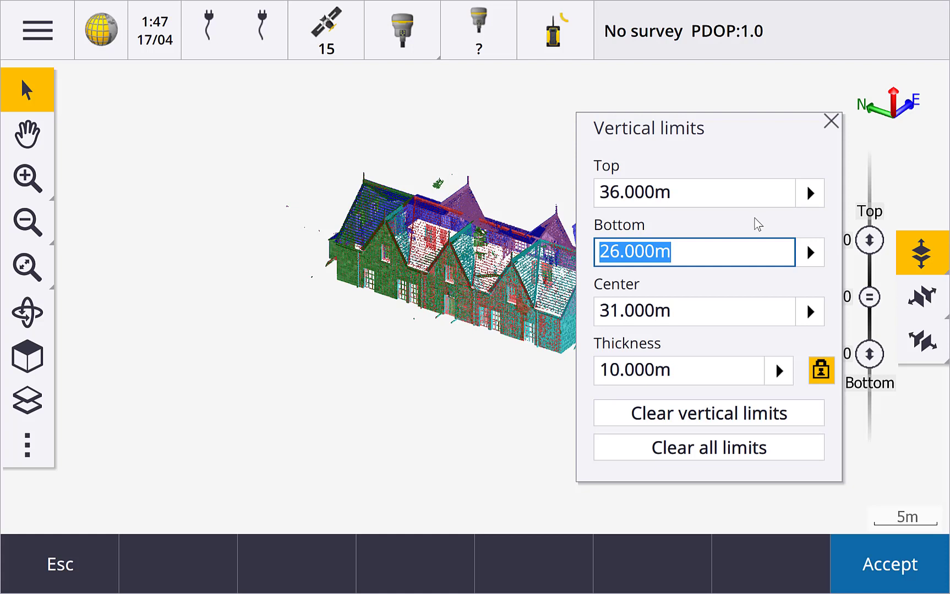
click(830, 121)
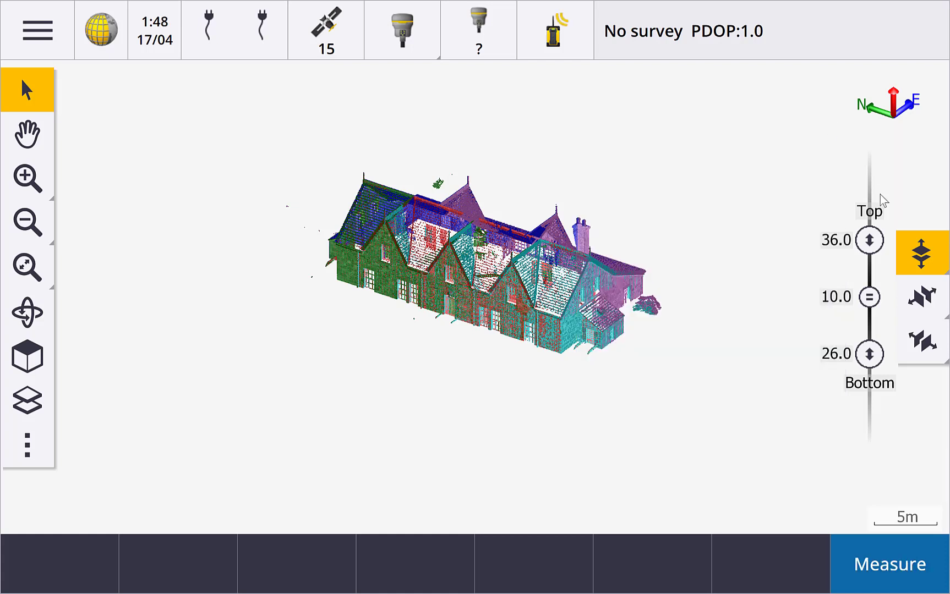
click(918, 254)
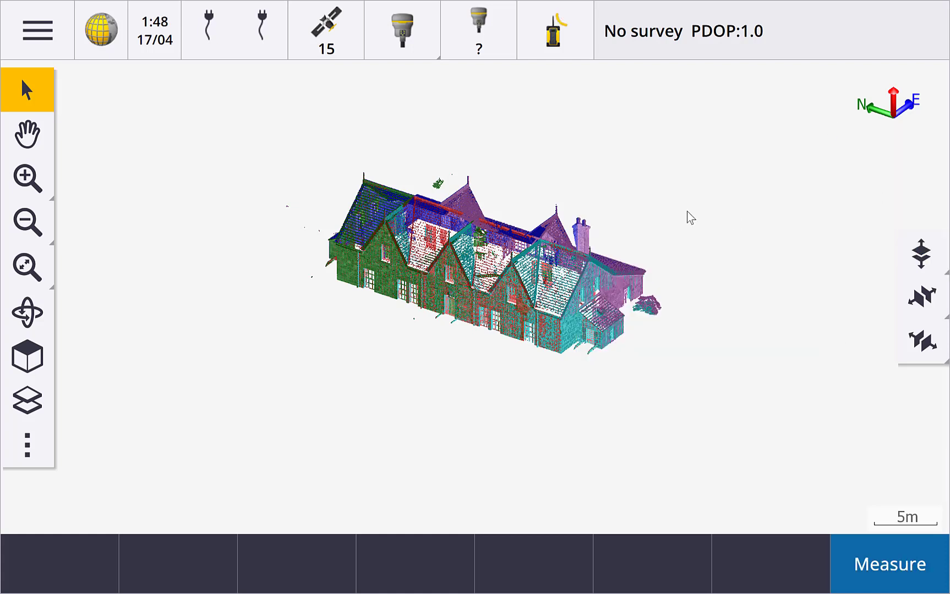
click(29, 443)
click(145, 572)
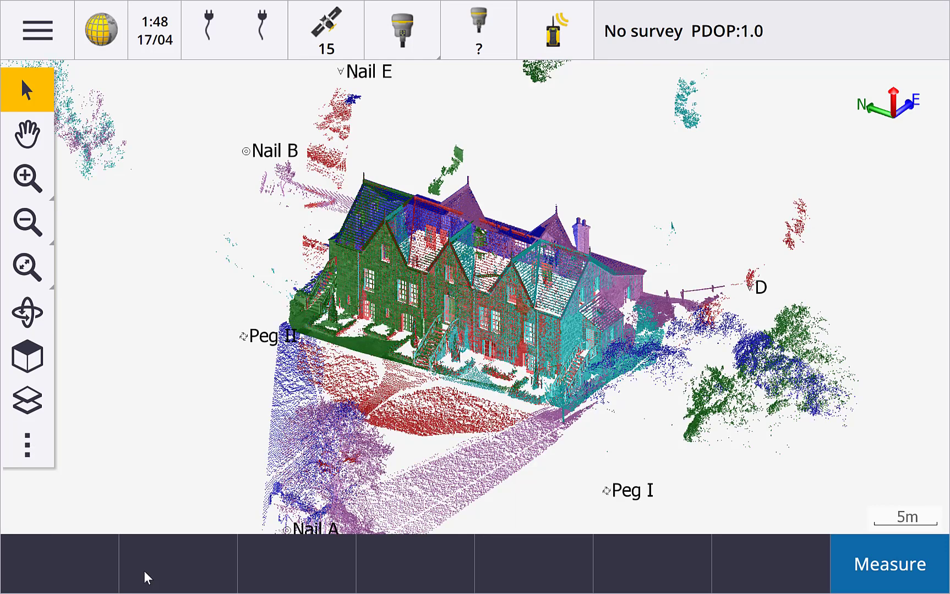
click(27, 442)
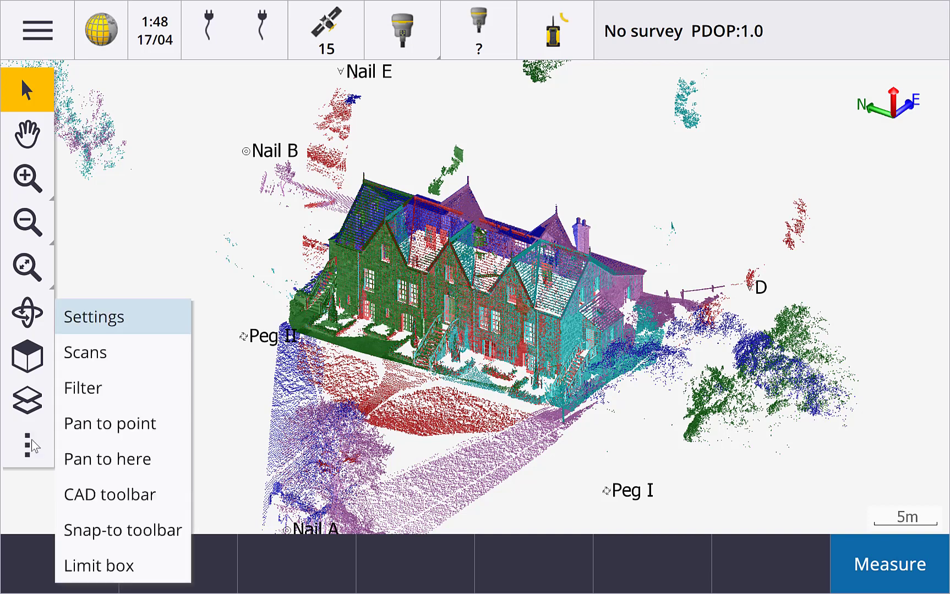
click(88, 566)
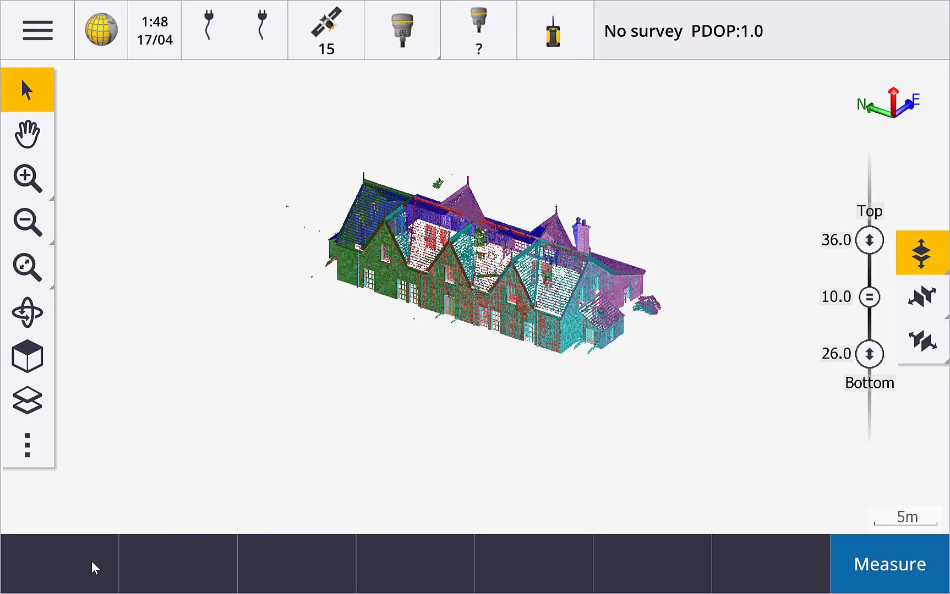